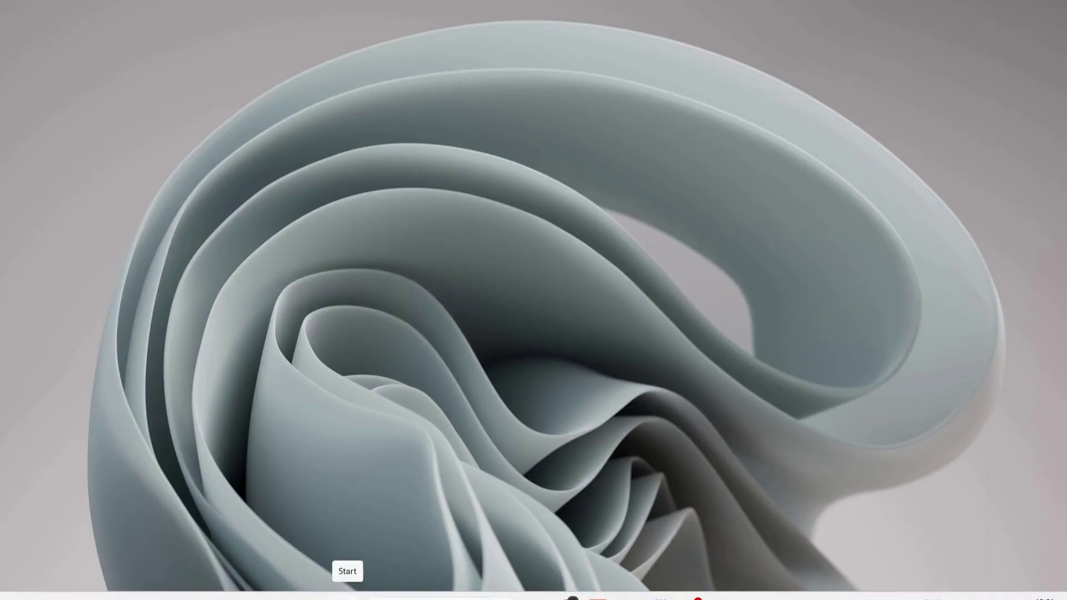
Launch Task Manager from the Start button's right-click quick menu
{"action": "right_click", "coordinate": [347, 596]}
{"action": "left_click", "coordinate": [337, 436]}
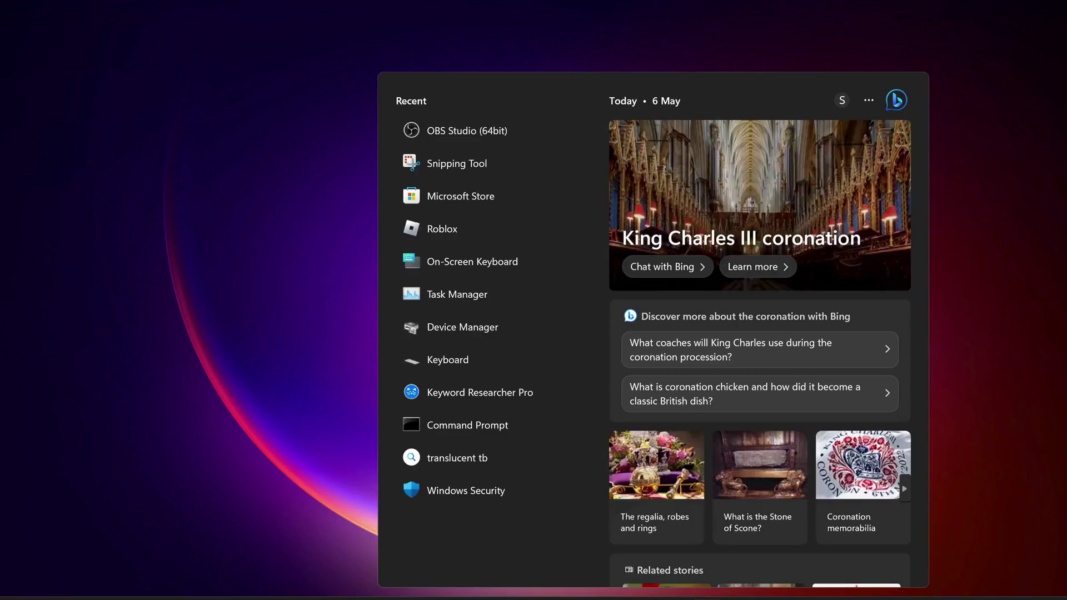
Search for cmd and run Command Prompt as administrator
{"action": "type", "text": "cmd"}
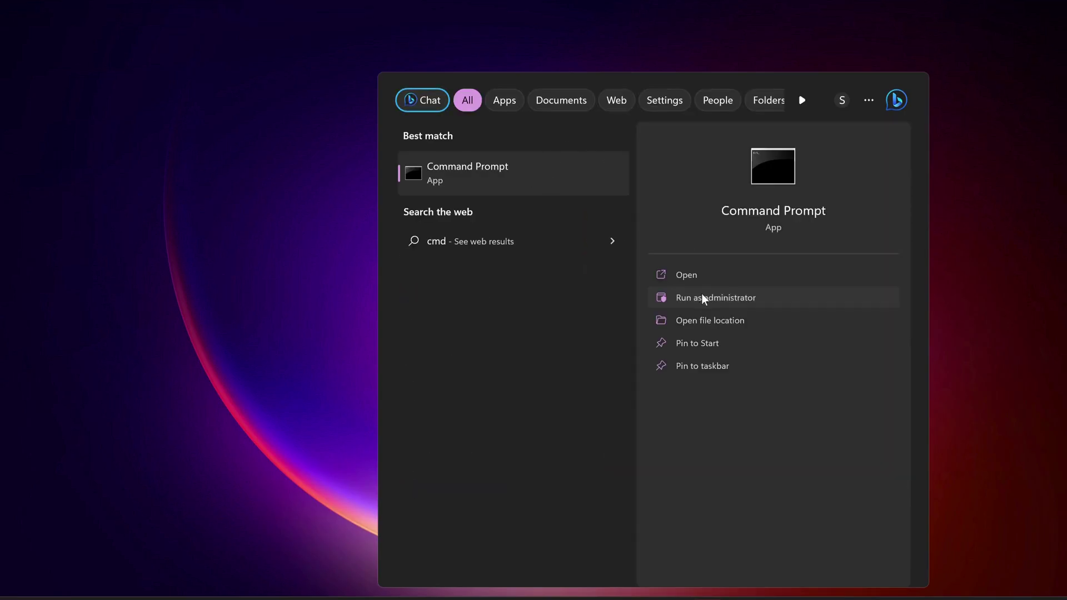
{"action": "left_click", "coordinate": [714, 303]}
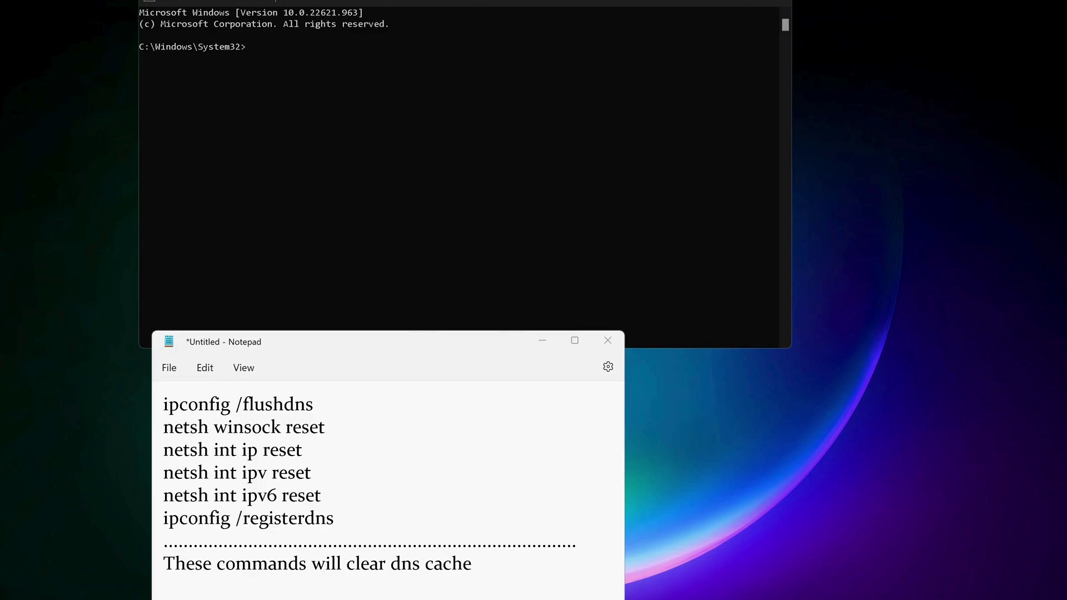
Copy ipconfig /flushdns from the Notepad list and run it in Command Prompt
{"action": "left_click_drag", "start_coordinate": [318, 404], "coordinate": [158, 414]}
{"action": "key", "text": "super+c"}
{"action": "left_click", "coordinate": [332, 136]}
{"action": "right_click", "coordinate": [331, 135]}
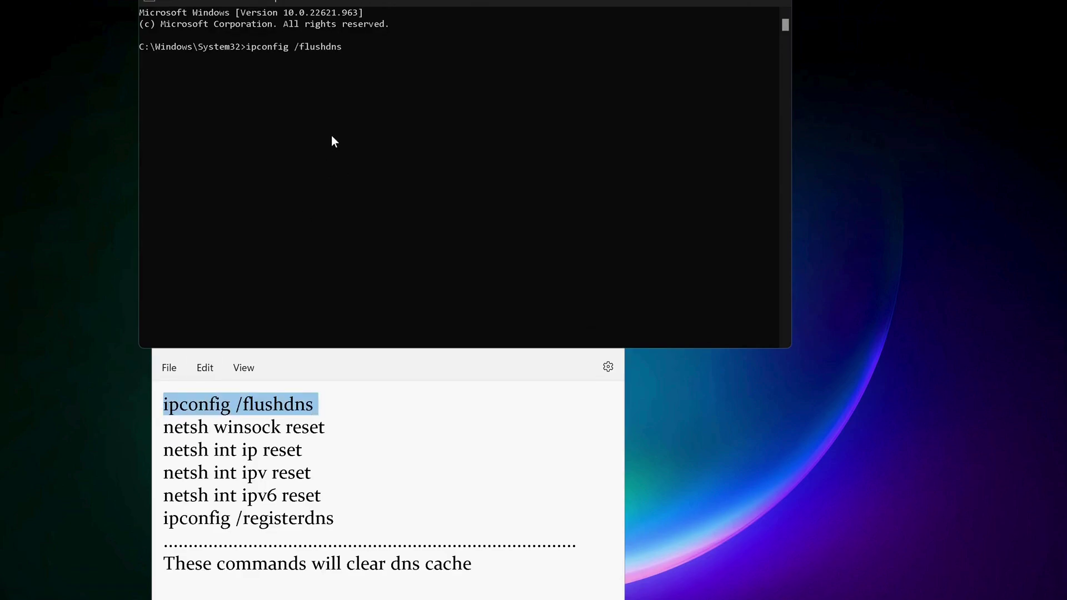
{"action": "key", "text": "Return"}
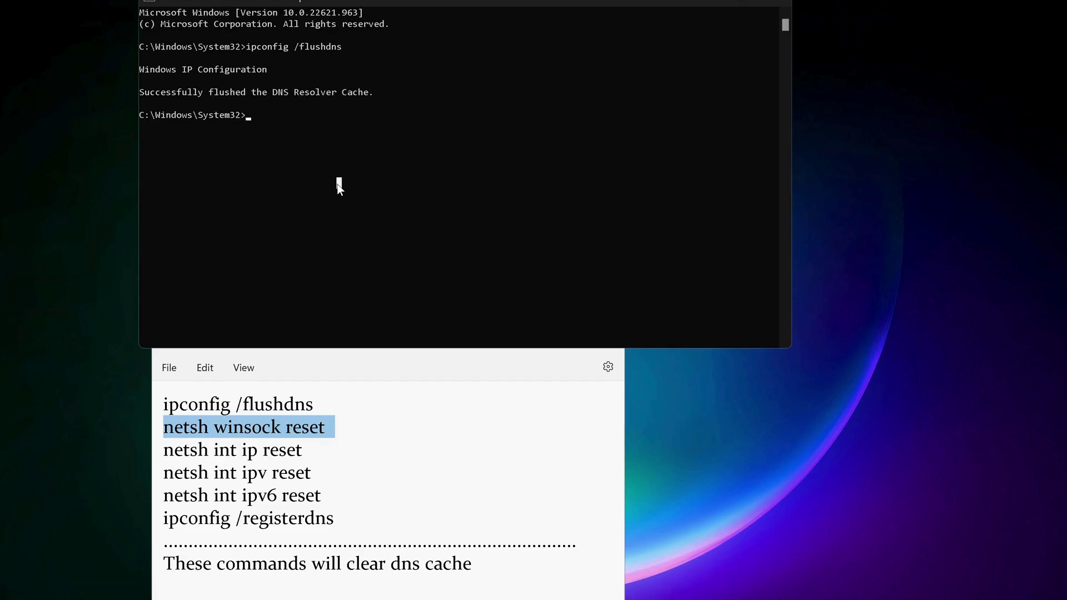
Run netsh winsock reset and netsh int ip reset from the notes
{"action": "right_click", "coordinate": [337, 184]}
{"action": "key", "text": "Return"}
{"action": "key", "text": "alt+Tab"}
{"action": "key", "text": "Down"}
{"action": "key", "text": "shift+End"}
{"action": "right_click", "coordinate": [368, 231]}
{"action": "key", "text": "Return"}
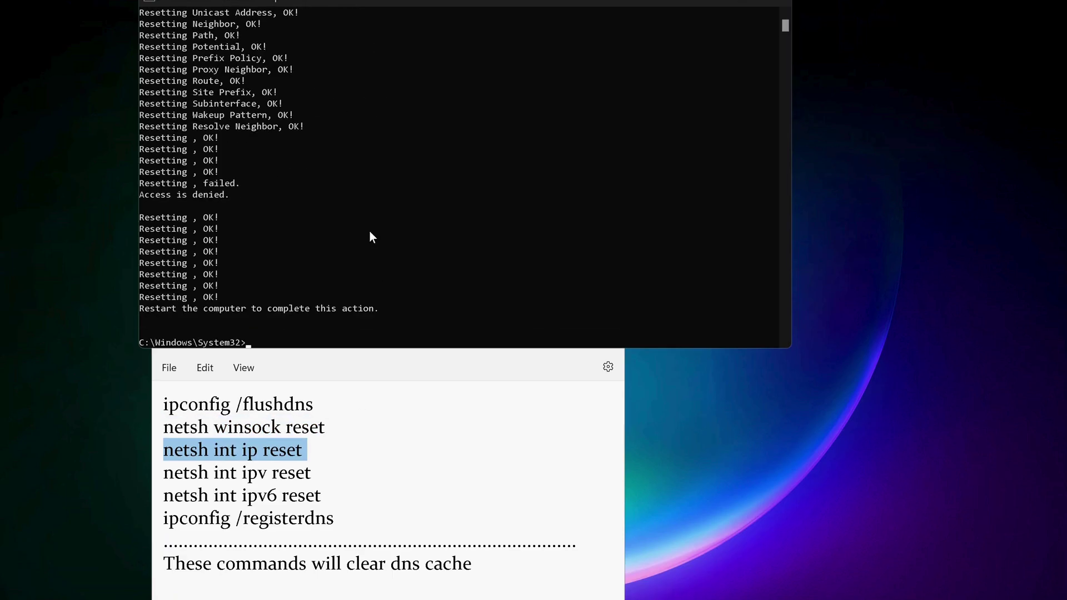
Select the next command in the notes and clear a recalled command from the prompt
{"action": "key", "text": "alt+Tab"}
{"action": "key", "text": "Down"}
{"action": "key", "text": "shift+End"}
{"action": "key", "text": "alt+Tab"}
{"action": "key", "text": "alt+Tab"}
{"action": "key", "text": "Down"}
{"action": "key", "text": "shift+End"}
Copy ipconfig /registerdns from the notes and run it in Command Prompt
{"action": "key", "text": "alt+Tab"}
{"action": "key", "text": "Up"}
{"action": "key", "text": "Up"}
{"action": "key", "text": "Up"}
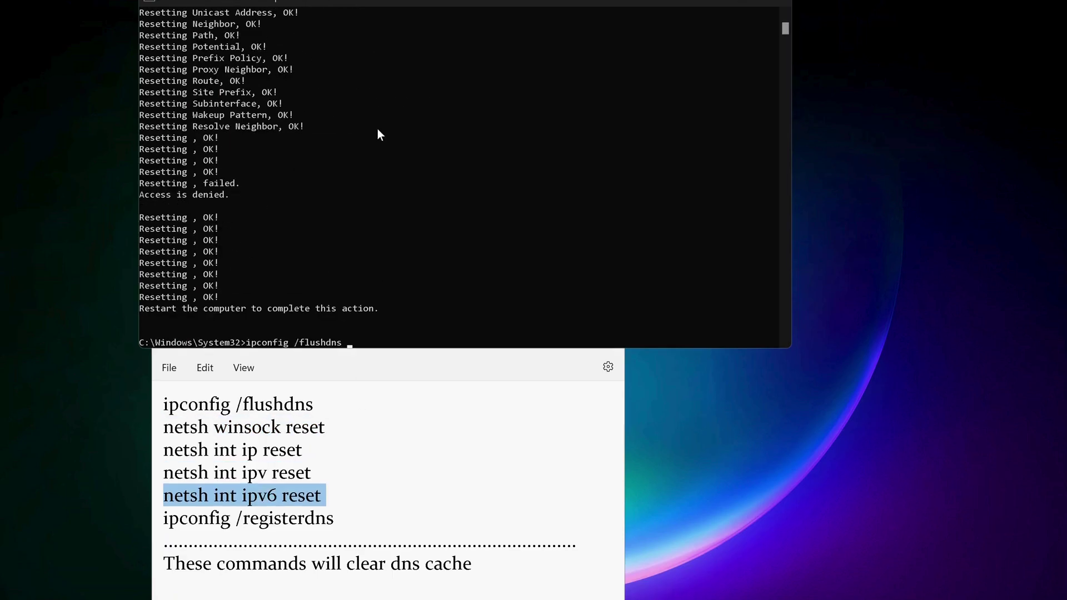
{"action": "key", "text": "BackSpace"}
{"action": "key", "text": "BackSpace"}
{"action": "key", "text": "BackSpace"}
{"action": "key", "text": "BackSpace"}
{"action": "key", "text": "BackSpace"}
{"action": "key", "text": "BackSpace"}
{"action": "key", "text": "BackSpace"}
{"action": "key", "text": "BackSpace"}
{"action": "key", "text": "BackSpace"}
{"action": "key", "text": "Escape"}
{"action": "triple_click", "coordinate": [269, 523]}
{"action": "key", "text": "super+c"}
{"action": "key", "text": "alt+Tab"}
{"action": "right_click", "coordinate": [404, 295]}
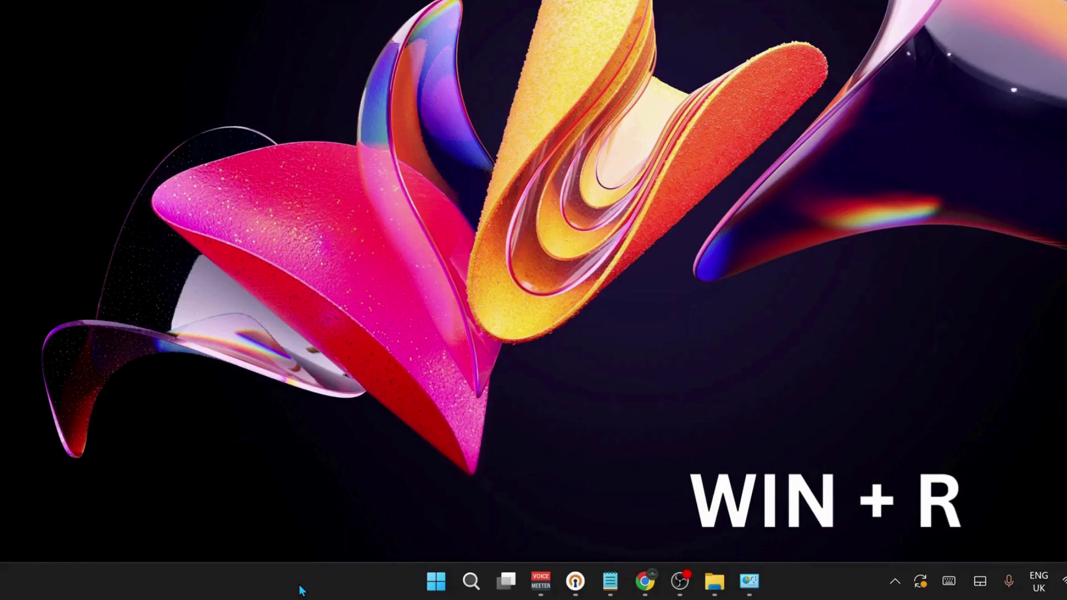
Open the Run box with Win+R and enter NCPA.CPL
{"action": "key", "text": "super+r"}
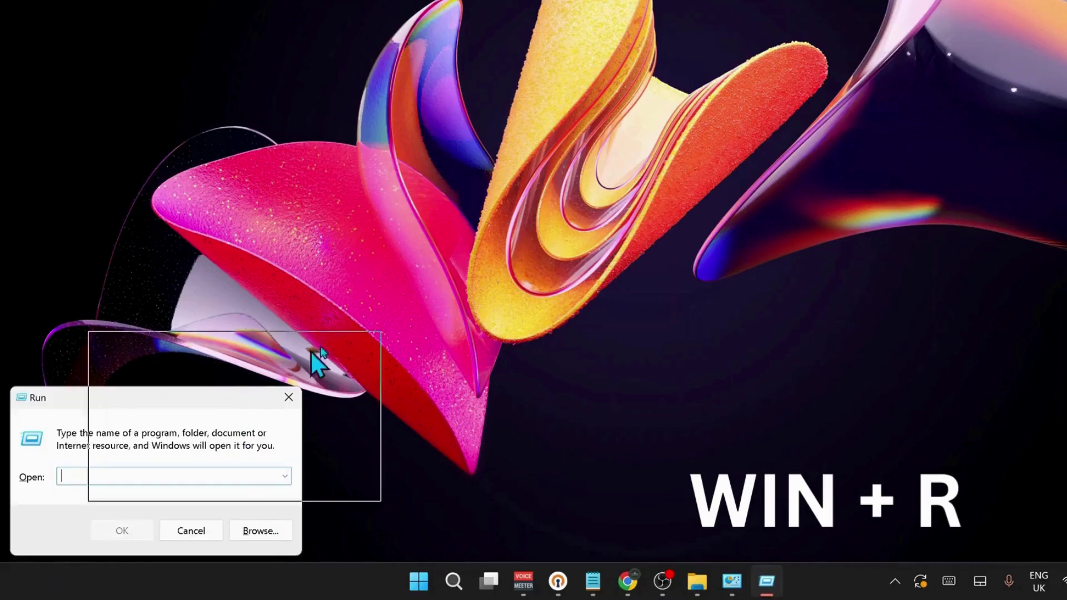
{"action": "left_click_drag", "start_coordinate": [319, 361], "coordinate": [670, 246]}
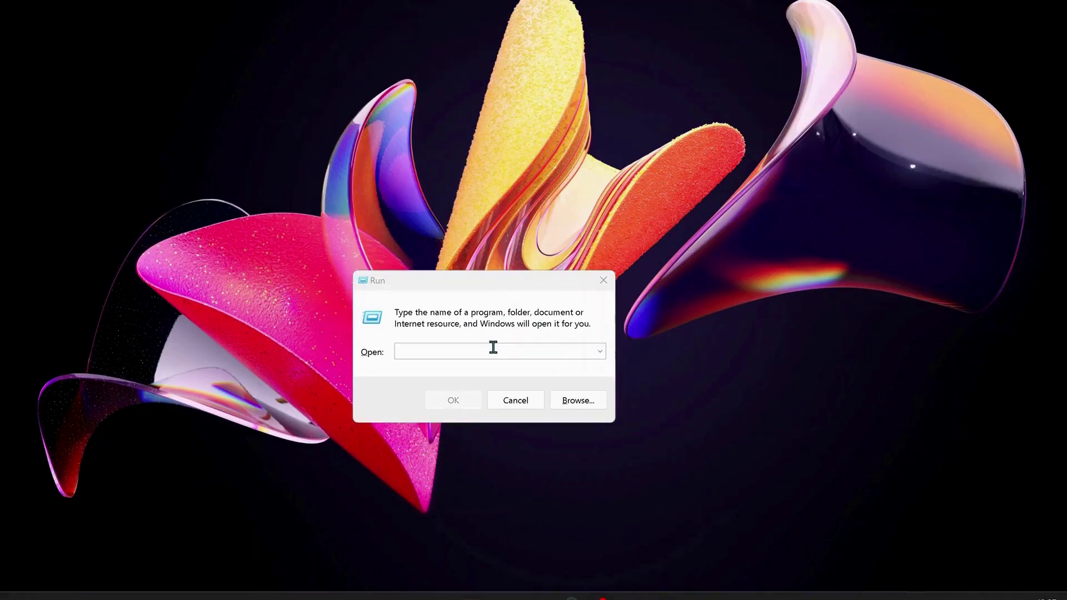
{"action": "left_click", "coordinate": [493, 347]}
{"action": "type", "text": "NCPA"}
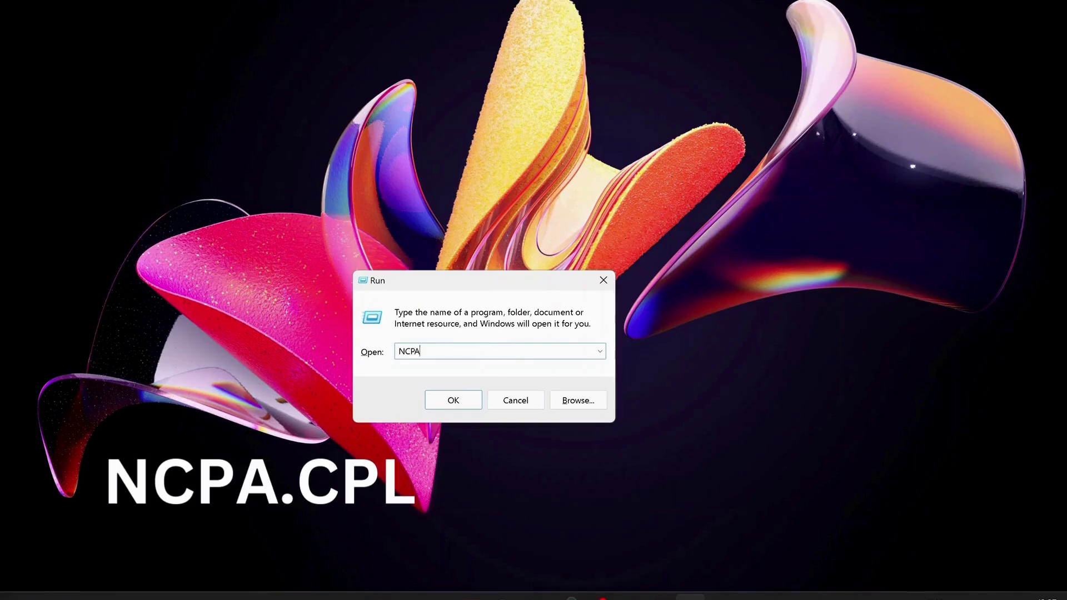
{"action": "type", "text": ".CPL"}
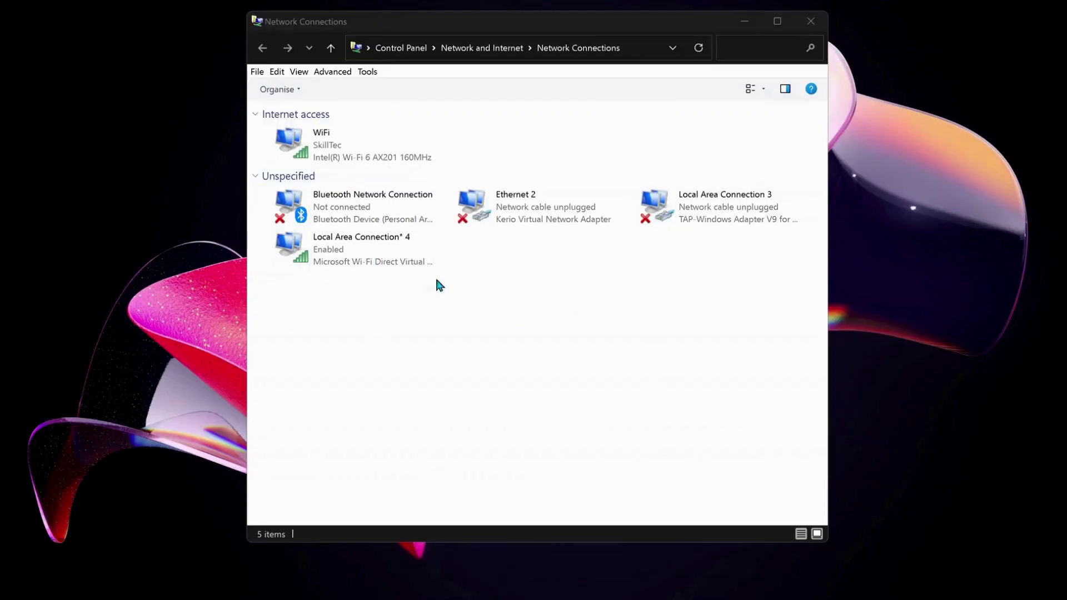
Open the WiFi adapter's Internet Protocol Version 4 (TCP/IPv4) Properties
{"action": "left_click", "coordinate": [351, 154]}
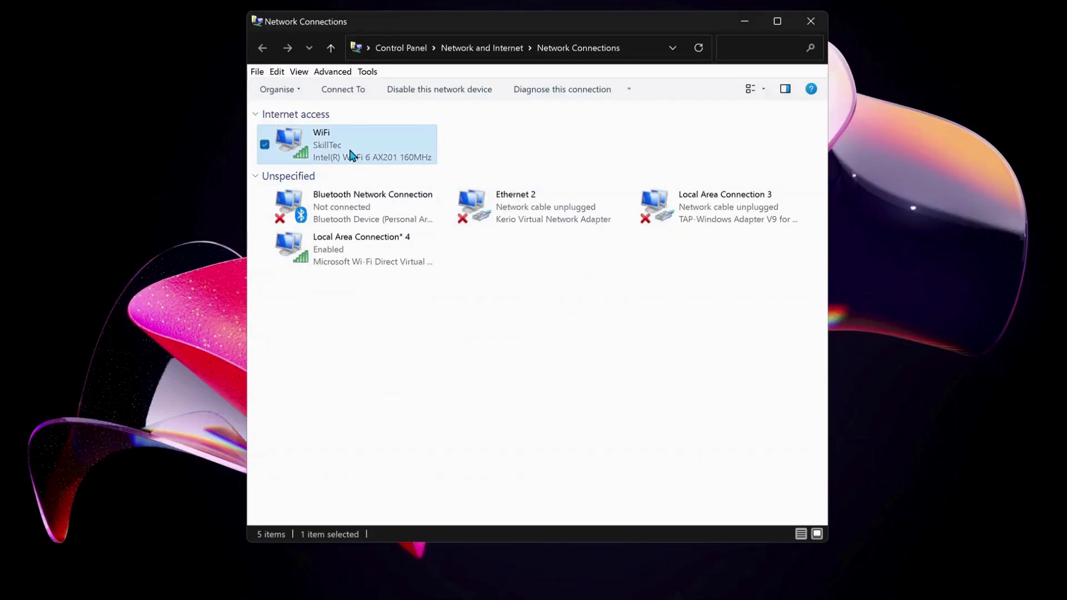
{"action": "right_click", "coordinate": [351, 154]}
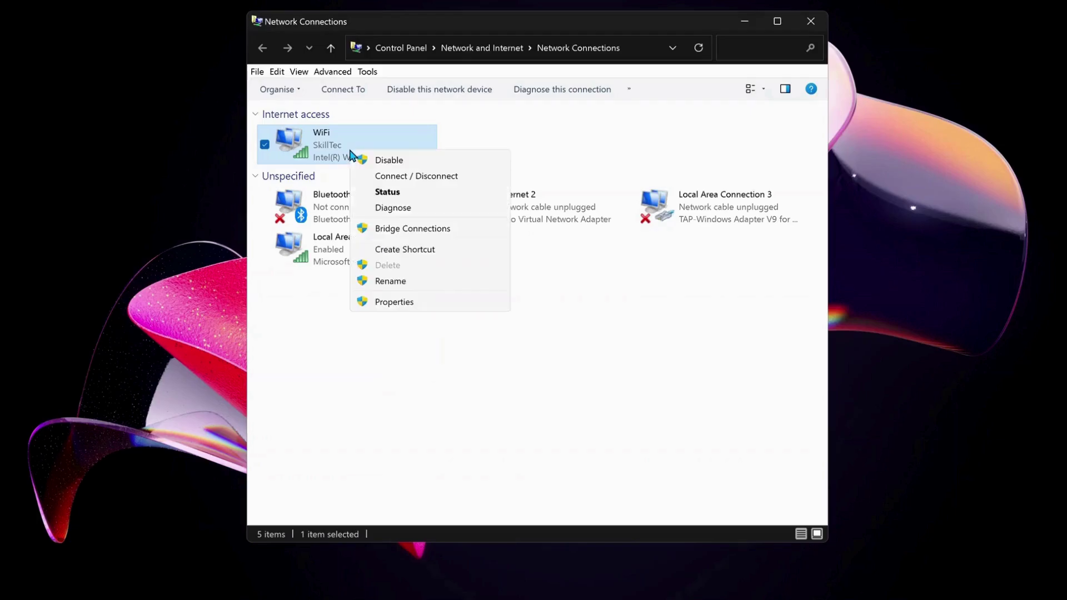
{"action": "left_click", "coordinate": [398, 305]}
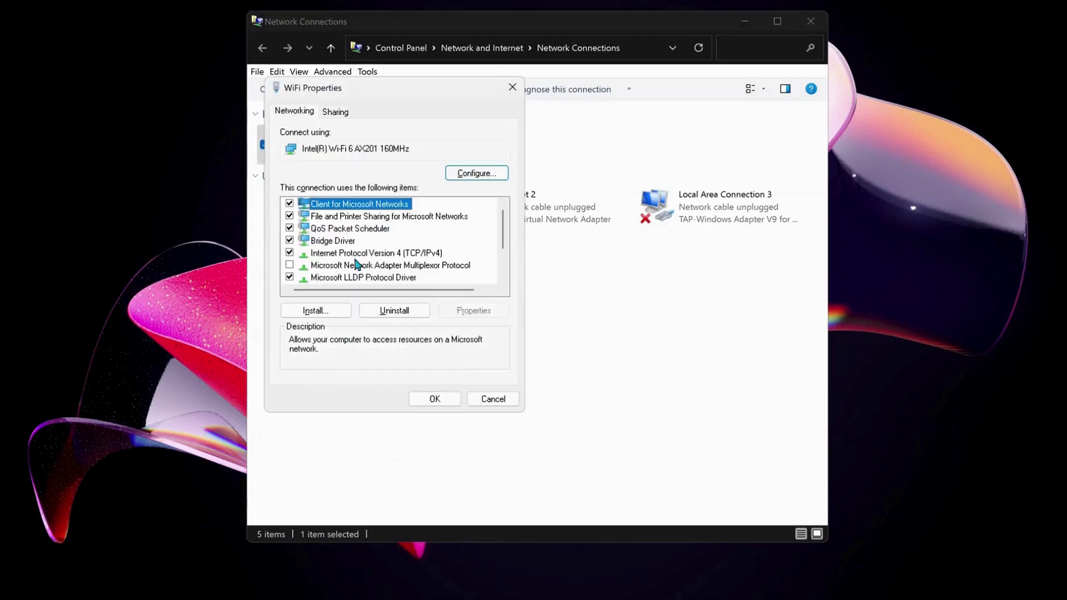
{"action": "left_click", "coordinate": [359, 254]}
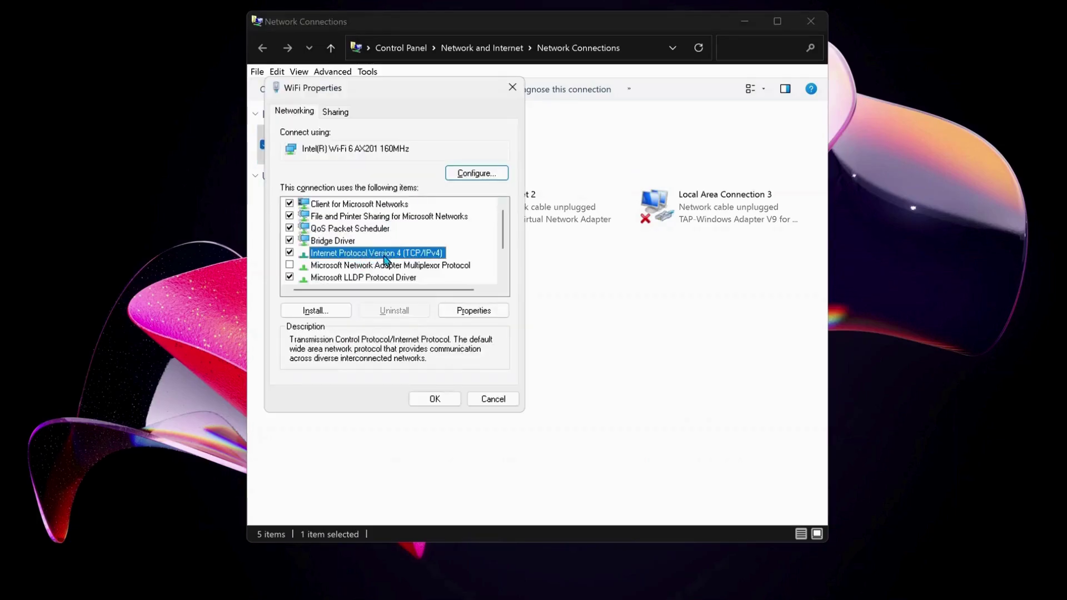
{"action": "left_click", "coordinate": [473, 310]}
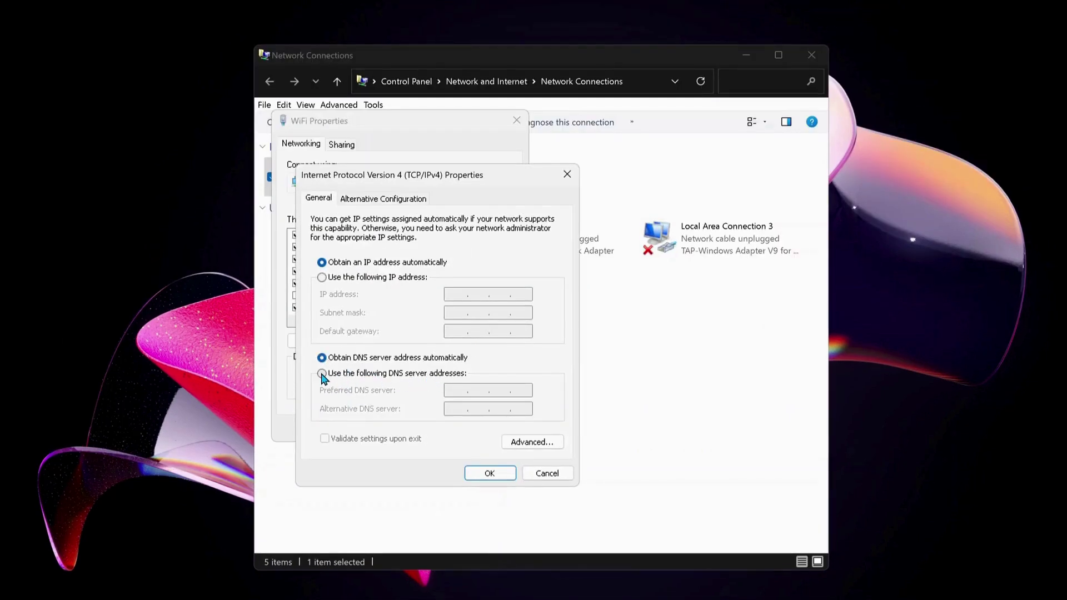
{"action": "left_click", "coordinate": [322, 374]}
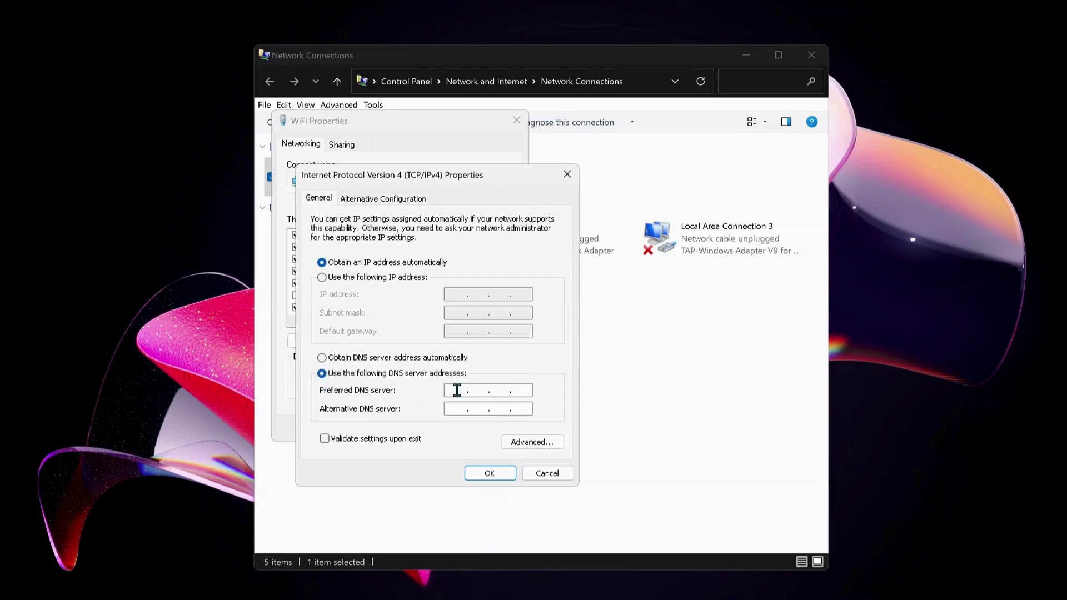
{"action": "type", "text": "8.8.8"}
{"action": "left_click", "coordinate": [455, 410]}
{"action": "type", "text": "8.8.4.4"}
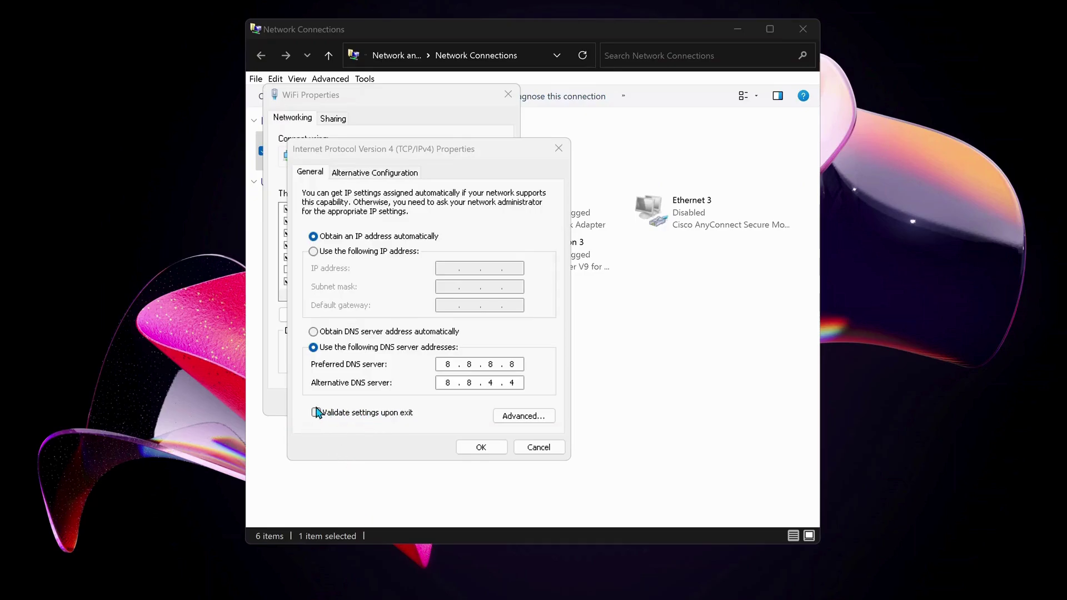
{"action": "left_click", "coordinate": [317, 412]}
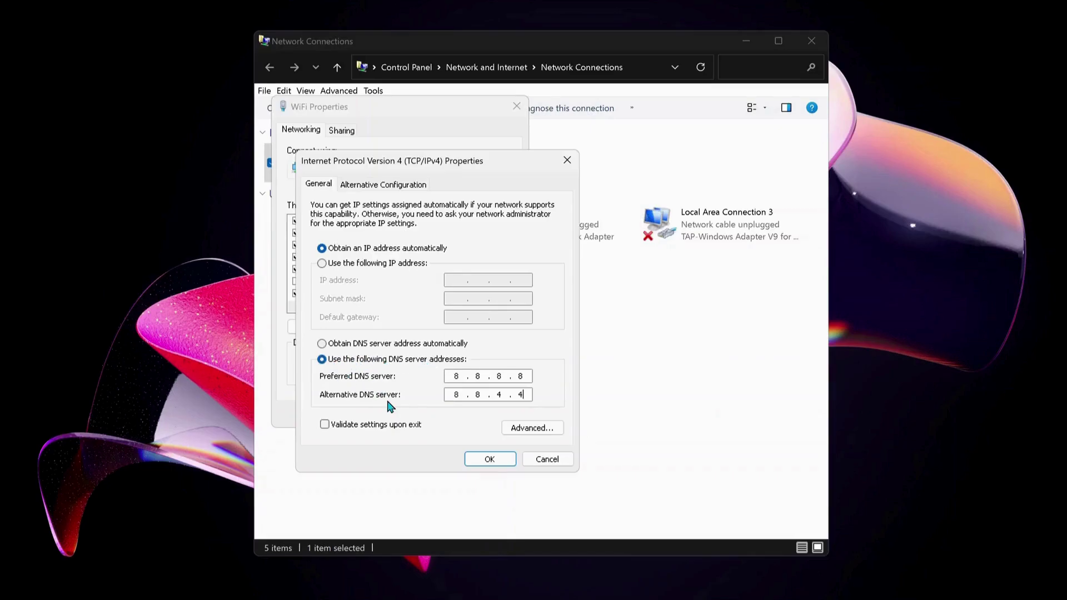
{"action": "left_click", "coordinate": [322, 344]}
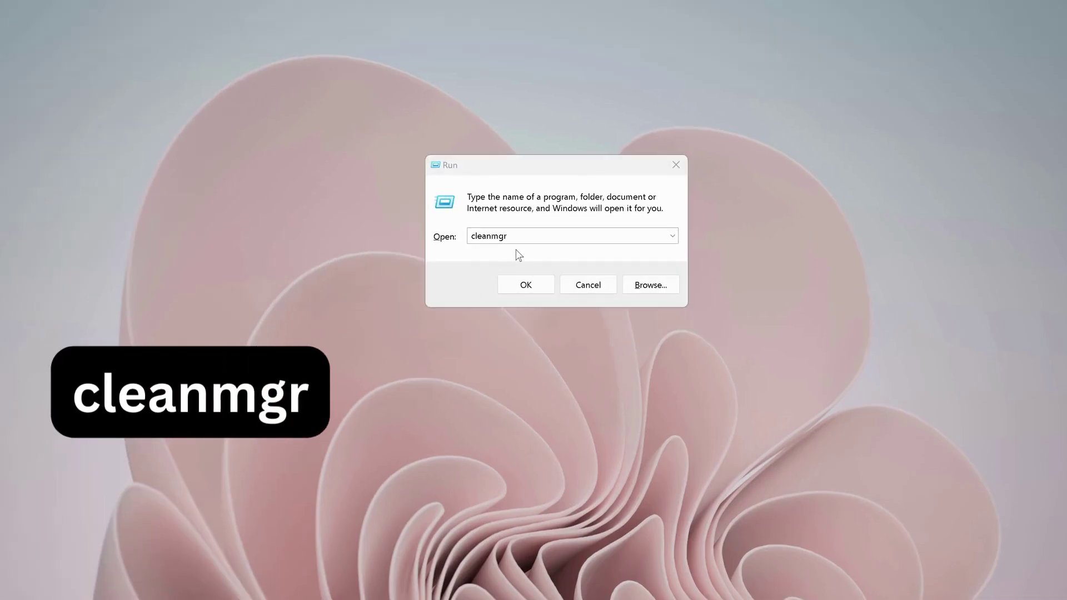
Run cleanmgr and delete the checked 396 MB of junk files from drive C:
{"action": "left_click", "coordinate": [519, 287]}
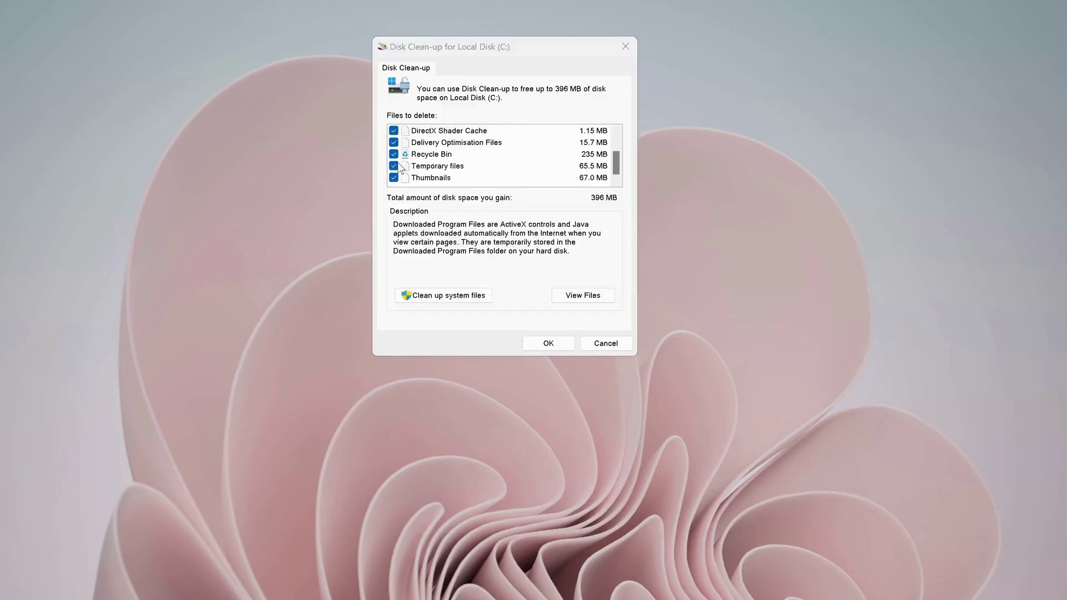
{"action": "left_click", "coordinate": [532, 345]}
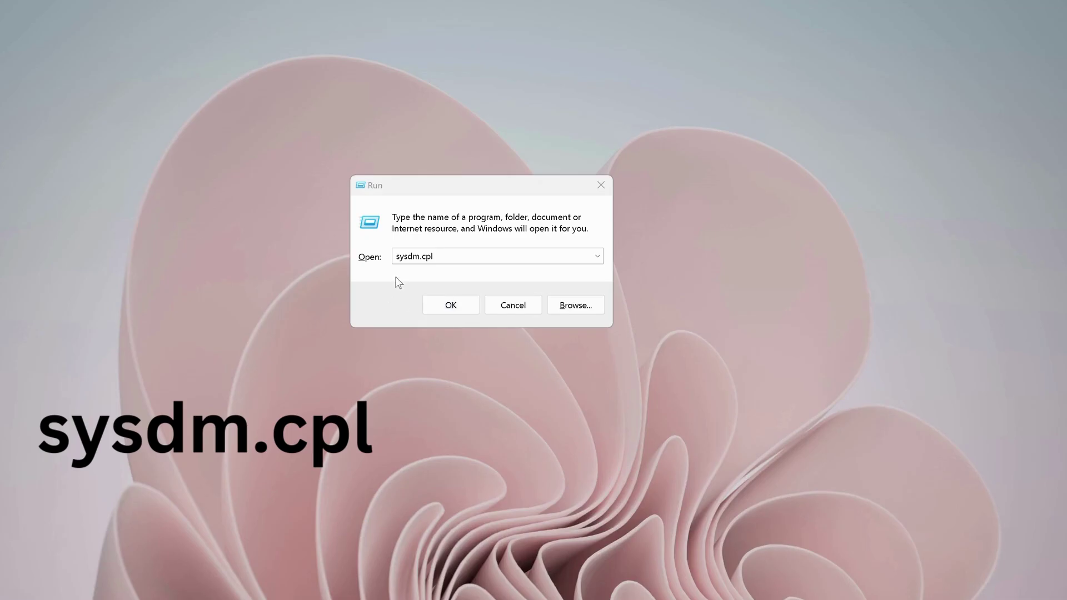
Run sysdm.cpl and set Start-up and Recovery to write a Complete memory dump
{"action": "left_click", "coordinate": [457, 305]}
{"action": "left_click", "coordinate": [388, 51]}
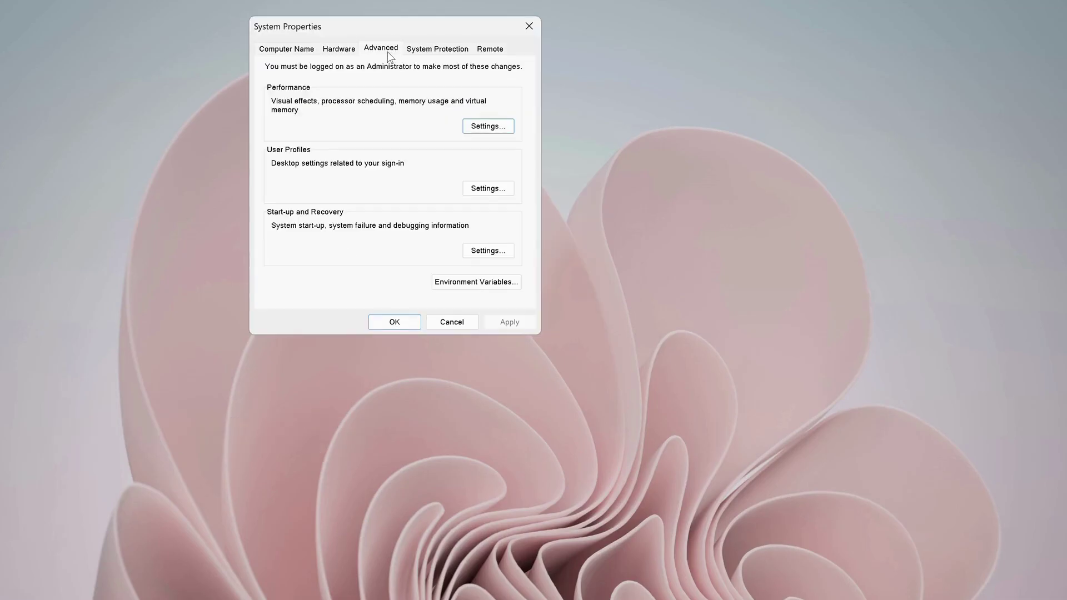
{"action": "left_click", "coordinate": [489, 251]}
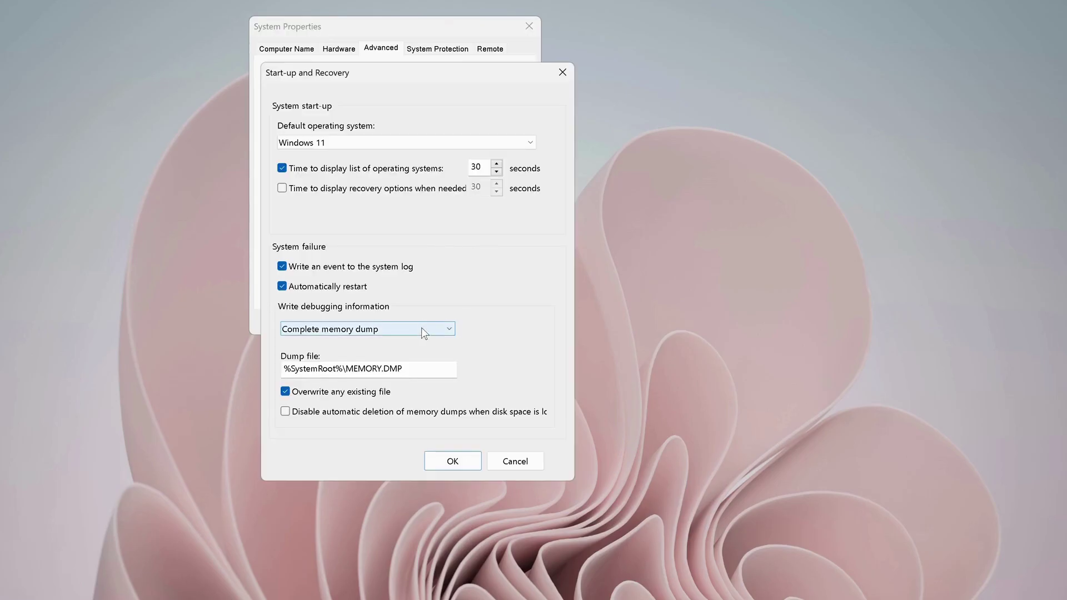
{"action": "left_click", "coordinate": [434, 334]}
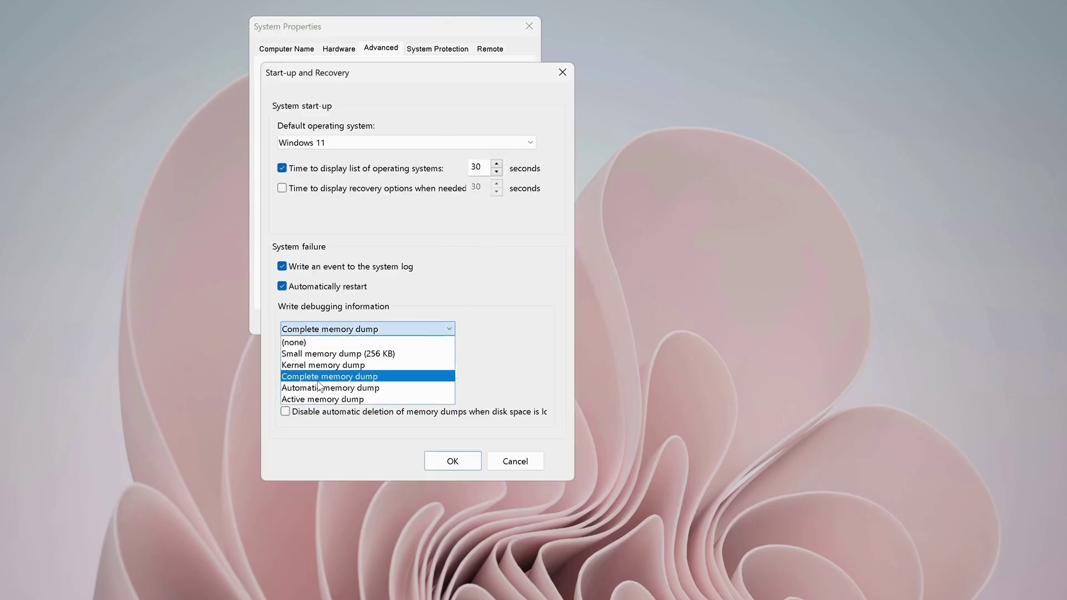
{"action": "left_click", "coordinate": [373, 380]}
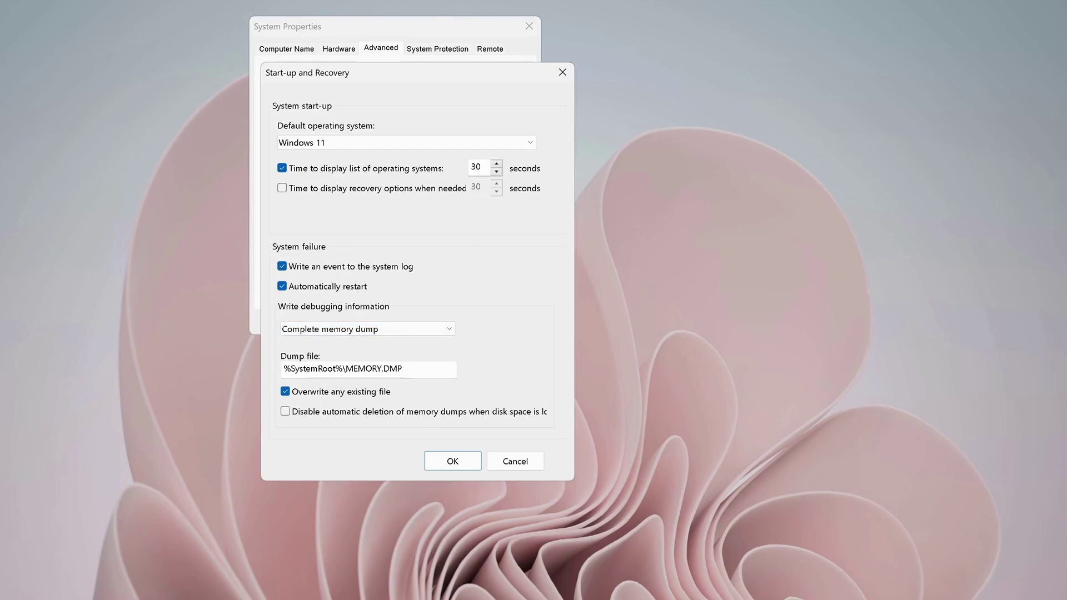
{"action": "left_click", "coordinate": [453, 461]}
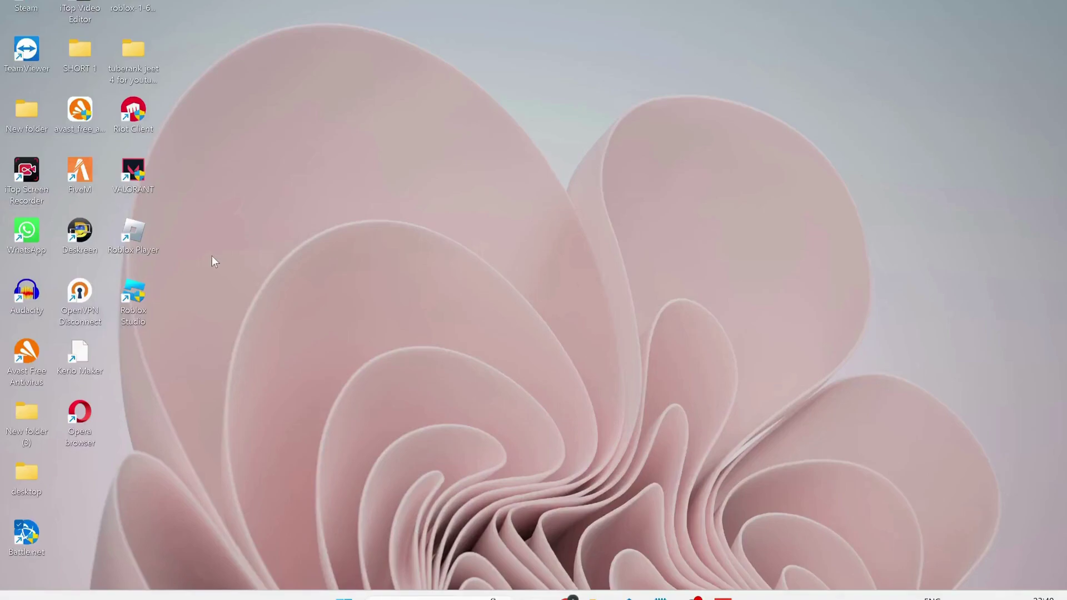
Give the Roblox Player shortcut Windows 8 compatibility, no full-screen optimisations, and admin rights
{"action": "left_click", "coordinate": [137, 242]}
{"action": "right_click", "coordinate": [135, 231]}
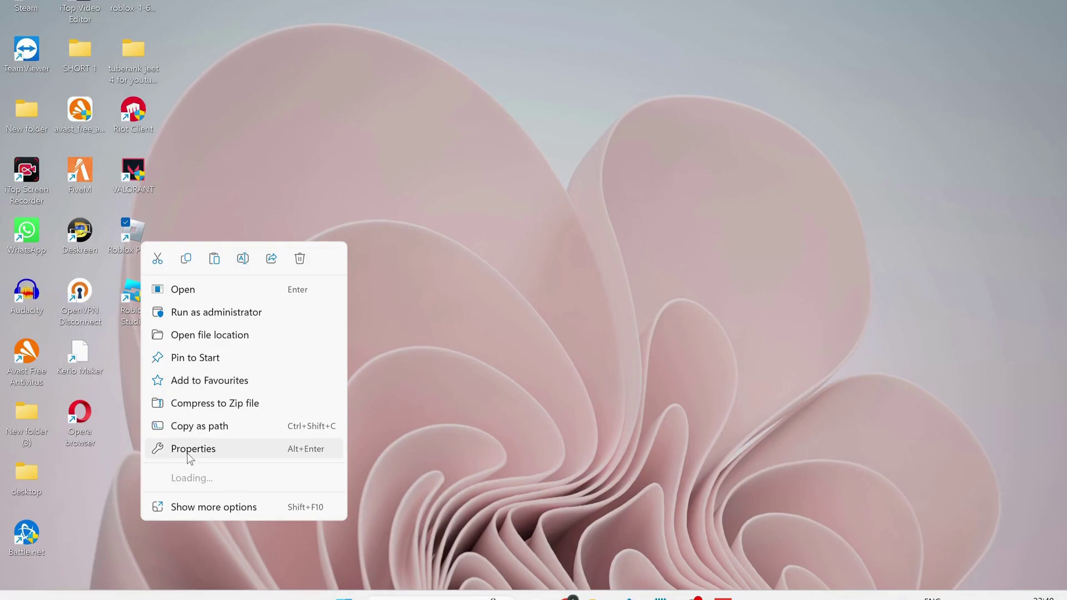
{"action": "left_click", "coordinate": [186, 453]}
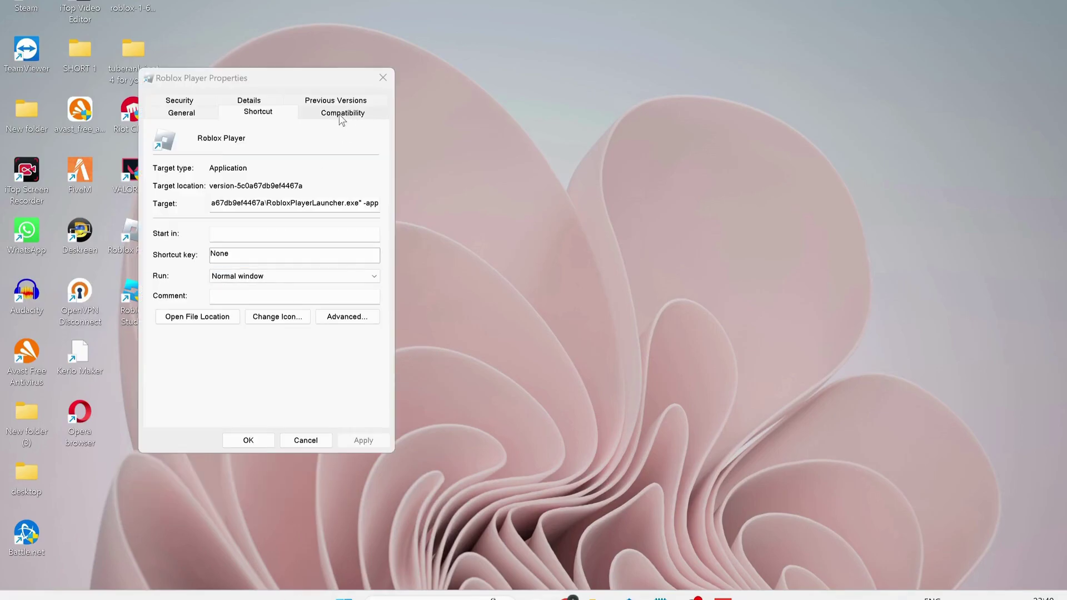
{"action": "left_click", "coordinate": [342, 115]}
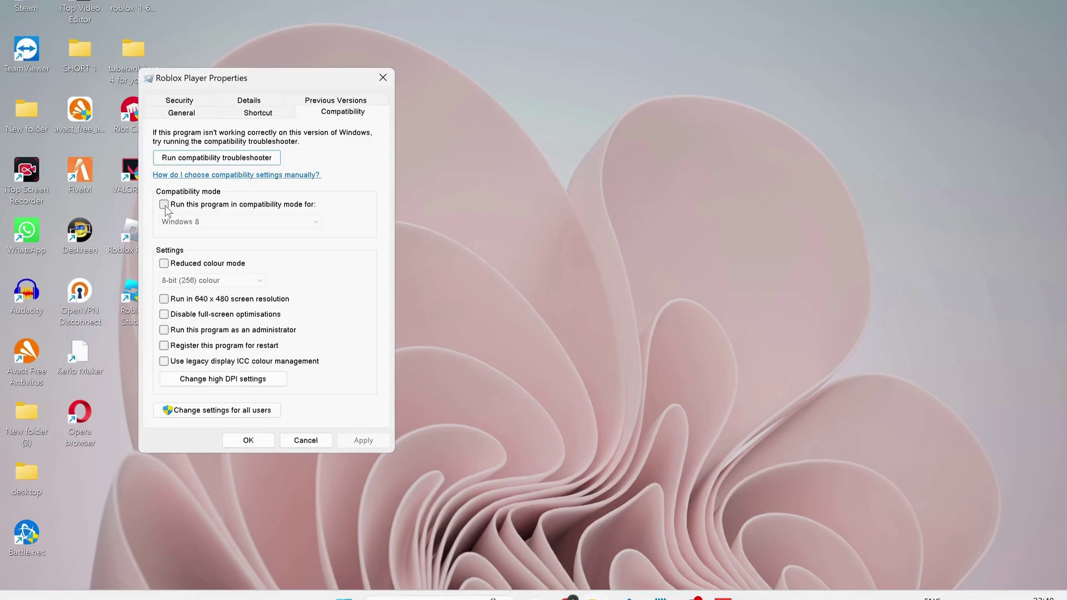
{"action": "left_click", "coordinate": [164, 205]}
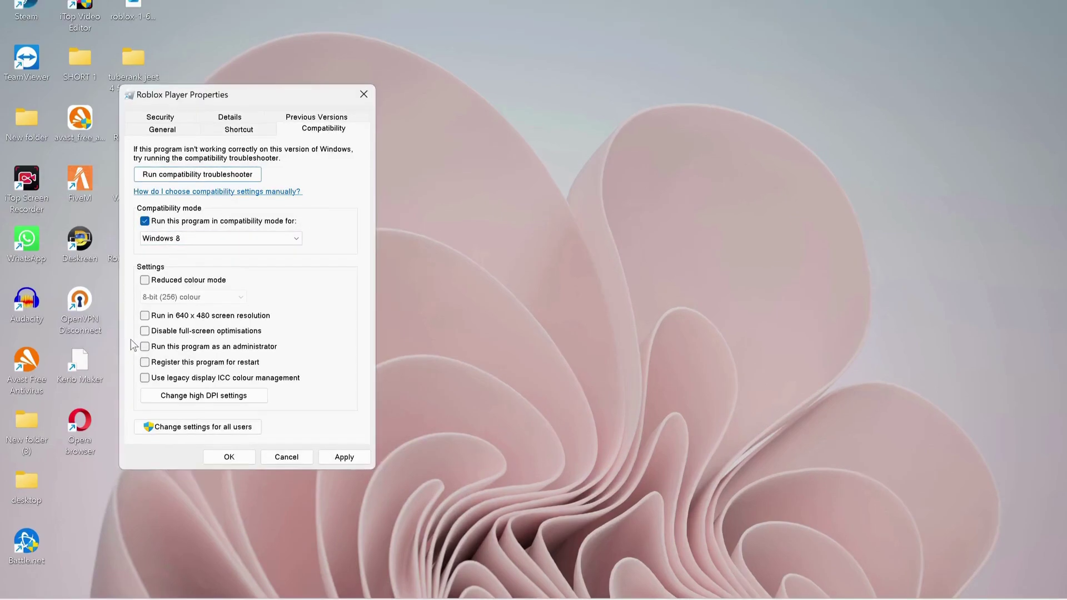
{"action": "left_click", "coordinate": [144, 331]}
{"action": "left_click", "coordinate": [145, 347]}
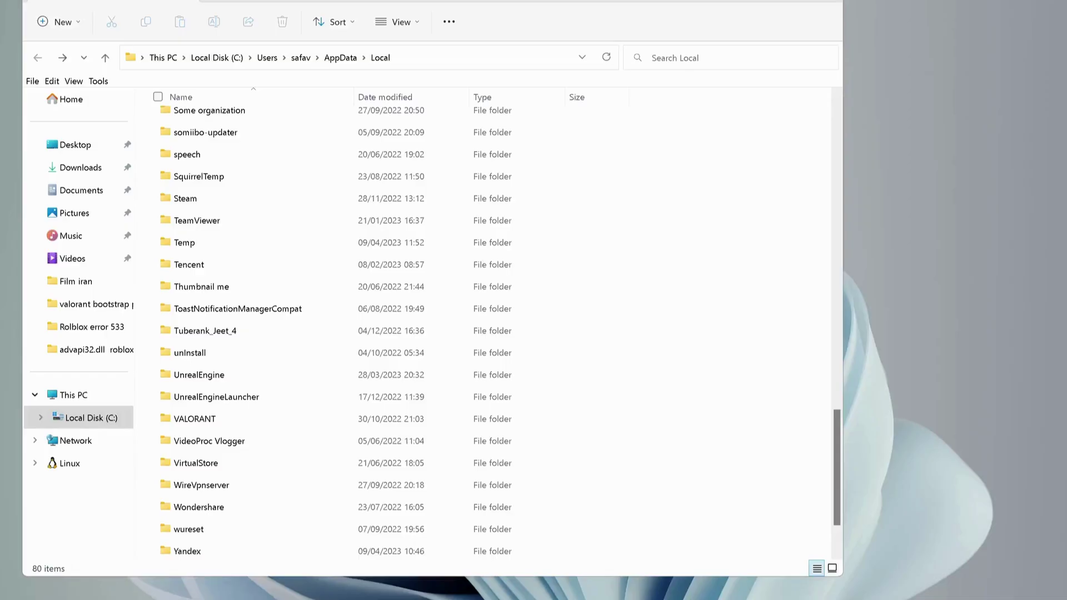
Open AppData\Local\Temp and delete the Roblox folder (785 items)
{"action": "double_click", "coordinate": [224, 240]}
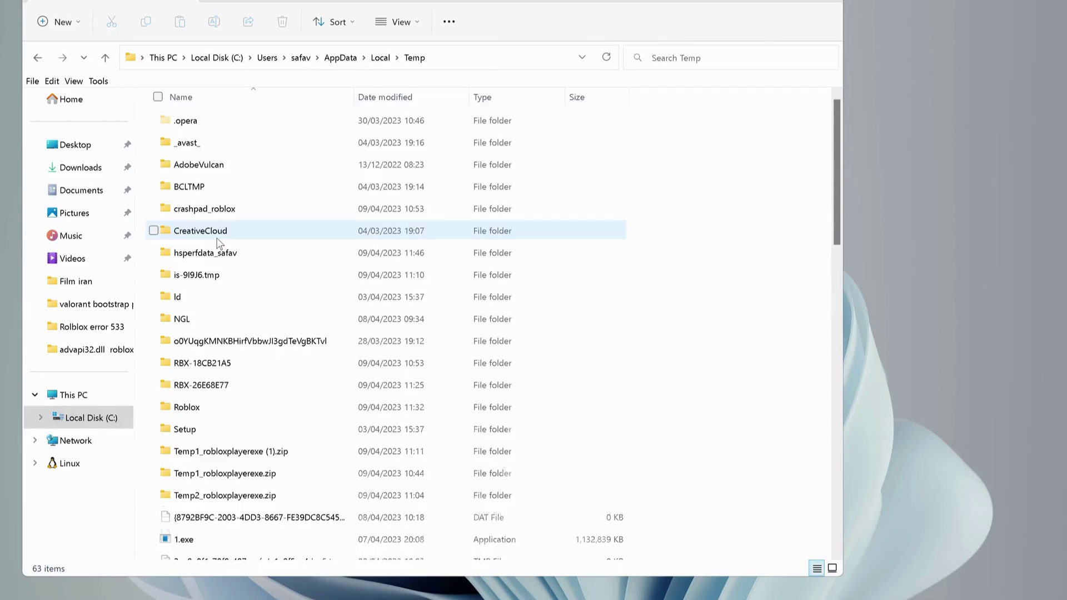
{"action": "scroll", "coordinate": [293, 364], "scroll_direction": "down", "scroll_amount": 3}
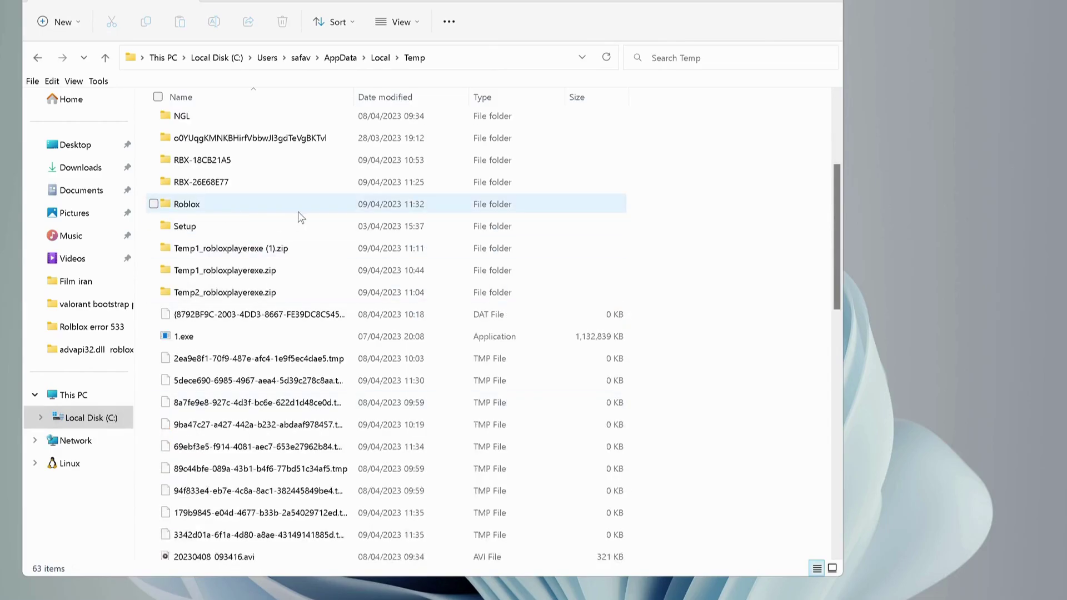
{"action": "left_click", "coordinate": [268, 206]}
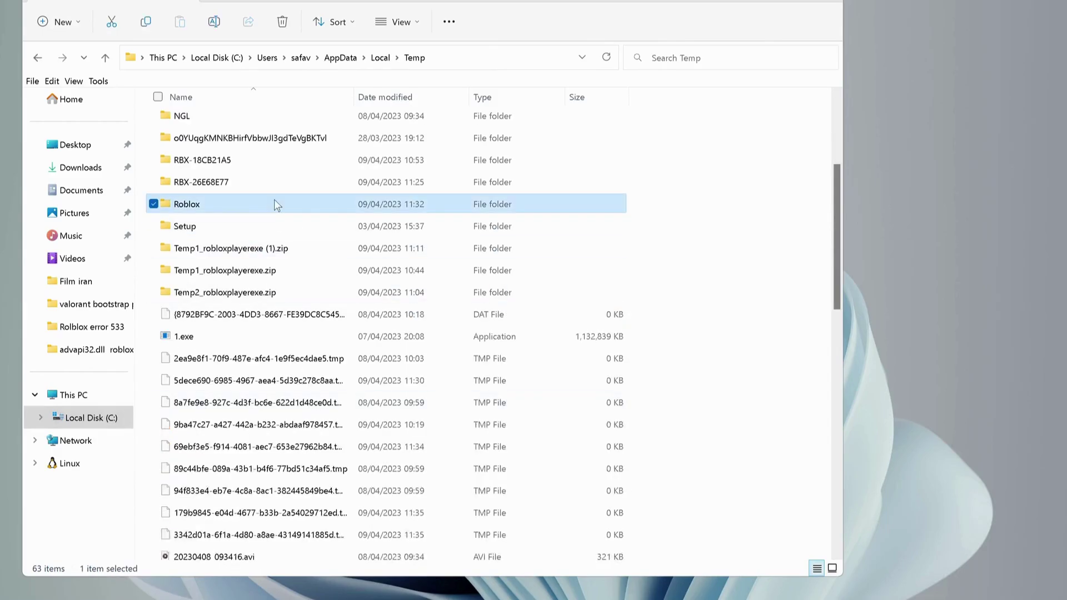
{"action": "left_click", "coordinate": [283, 25]}
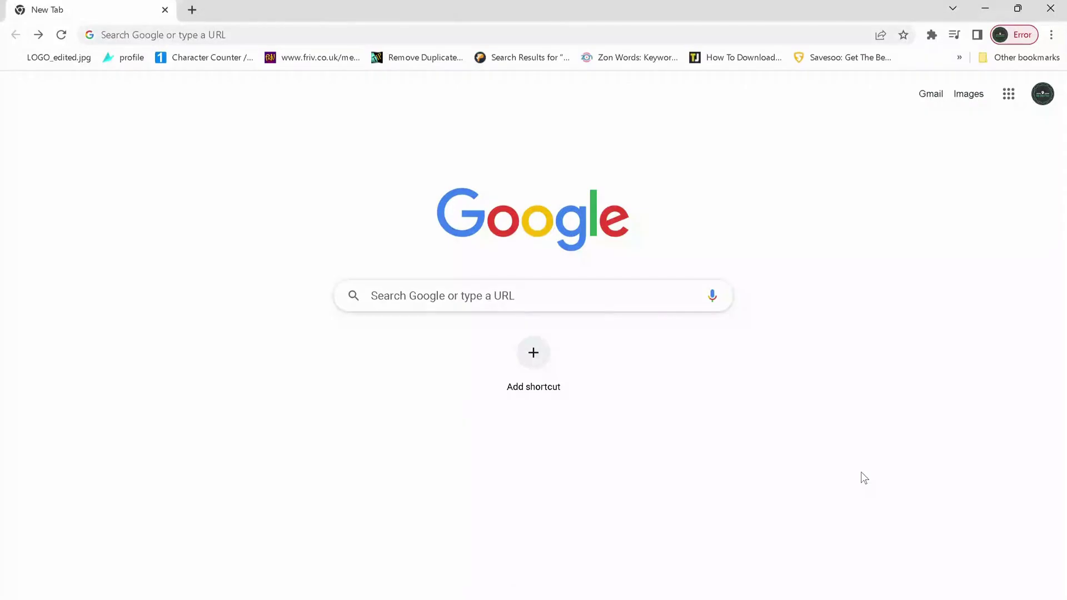
Open Chrome's cookies settings, view all site data, and search for roblox
{"action": "left_click", "coordinate": [1050, 35]}
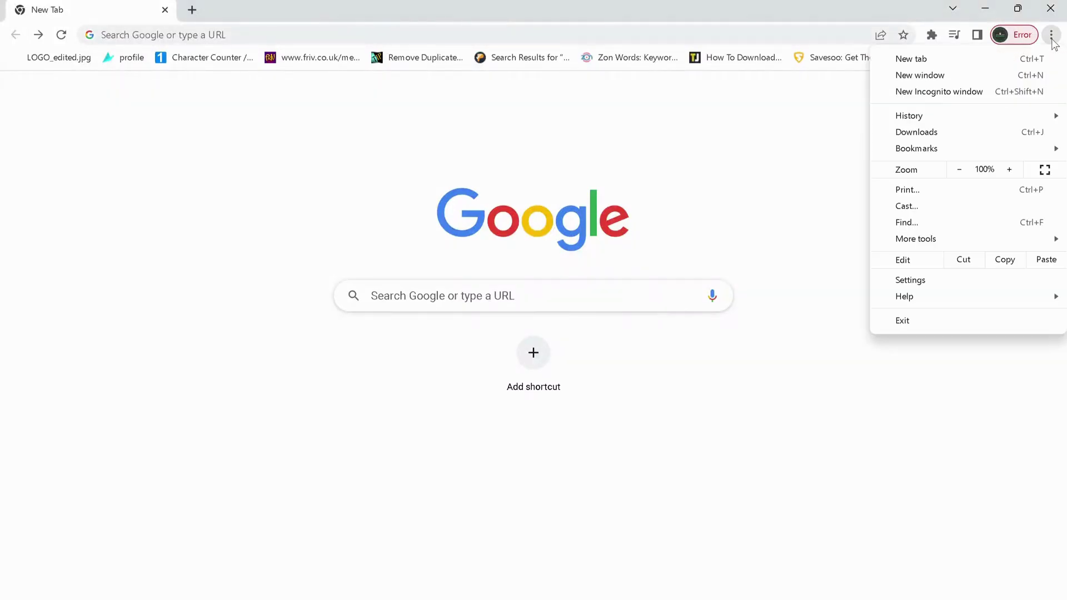
{"action": "left_click", "coordinate": [923, 282]}
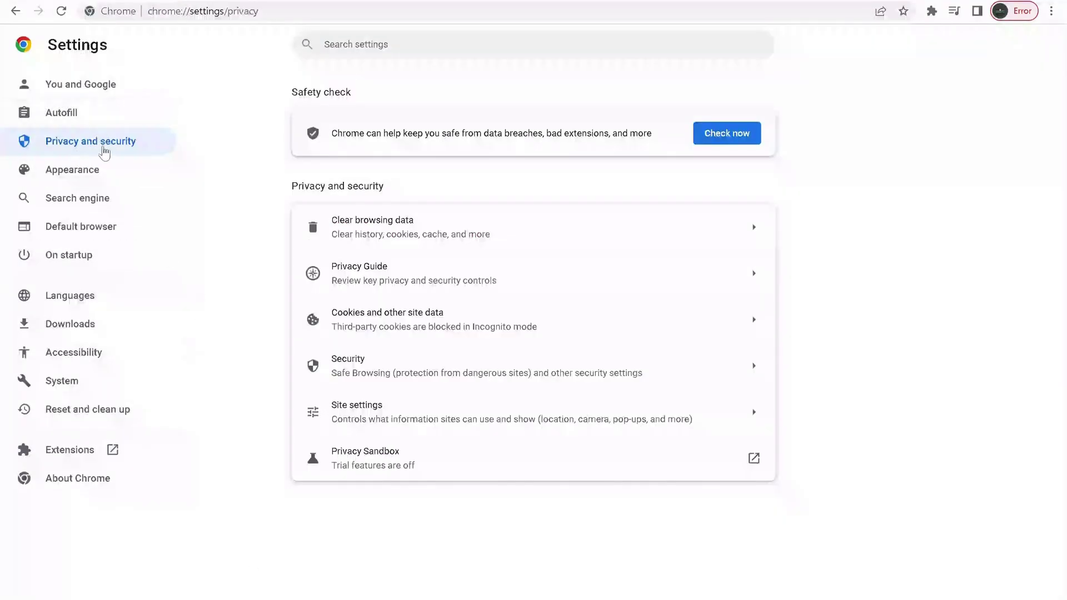
{"action": "left_click", "coordinate": [82, 148]}
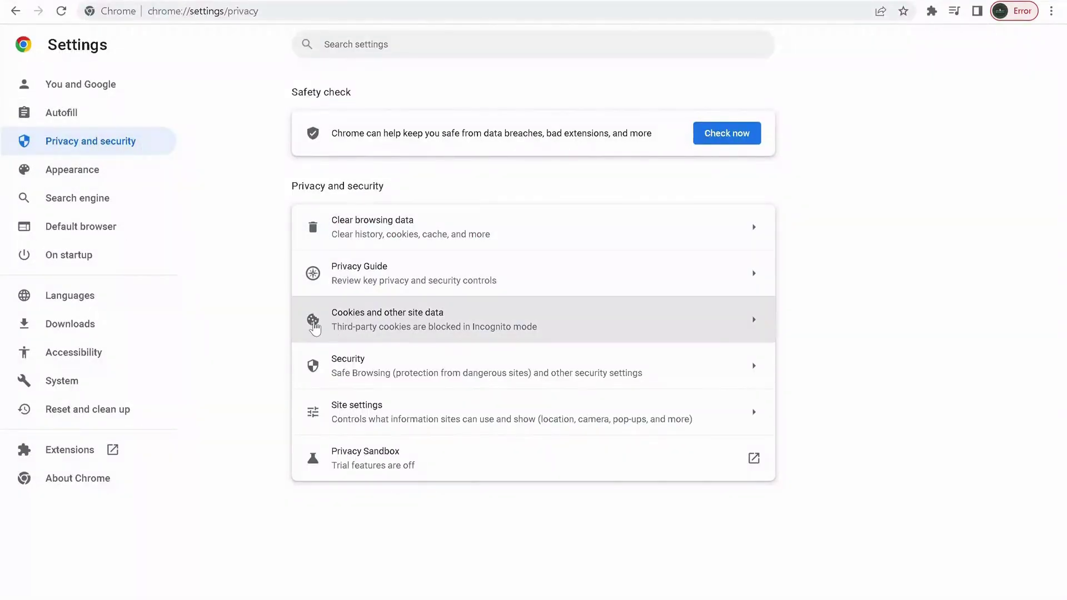
{"action": "left_click", "coordinate": [444, 321]}
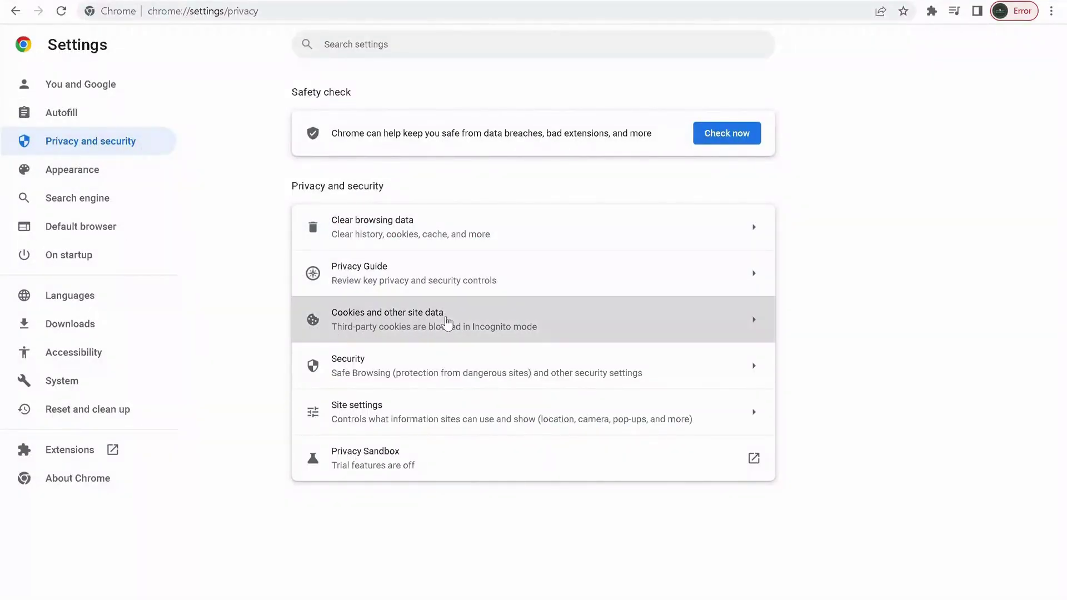
{"action": "scroll", "coordinate": [718, 504], "scroll_direction": "down", "scroll_amount": 7}
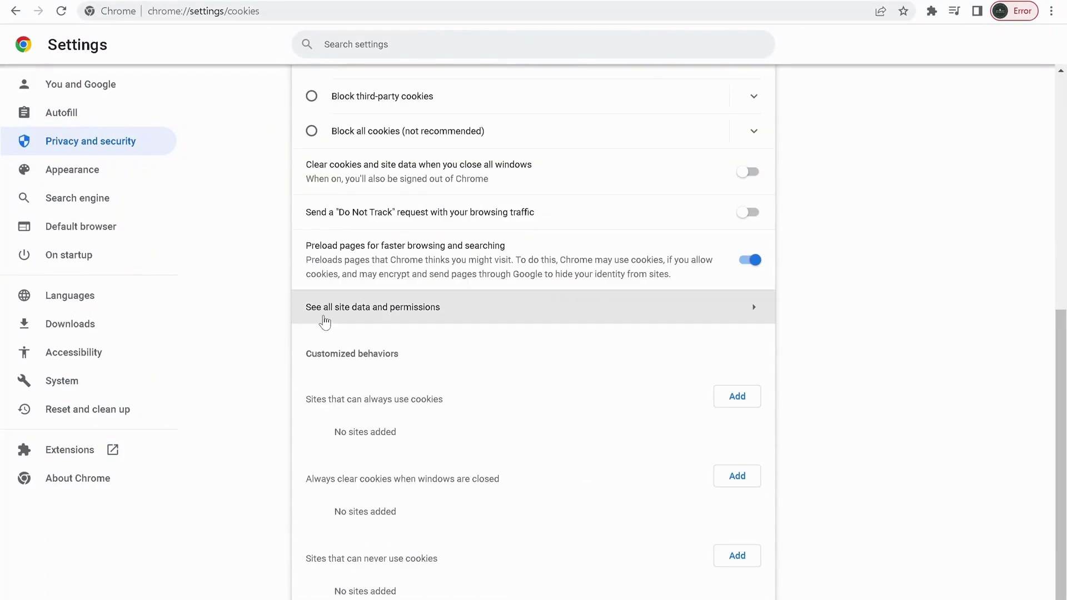
{"action": "left_click", "coordinate": [450, 313]}
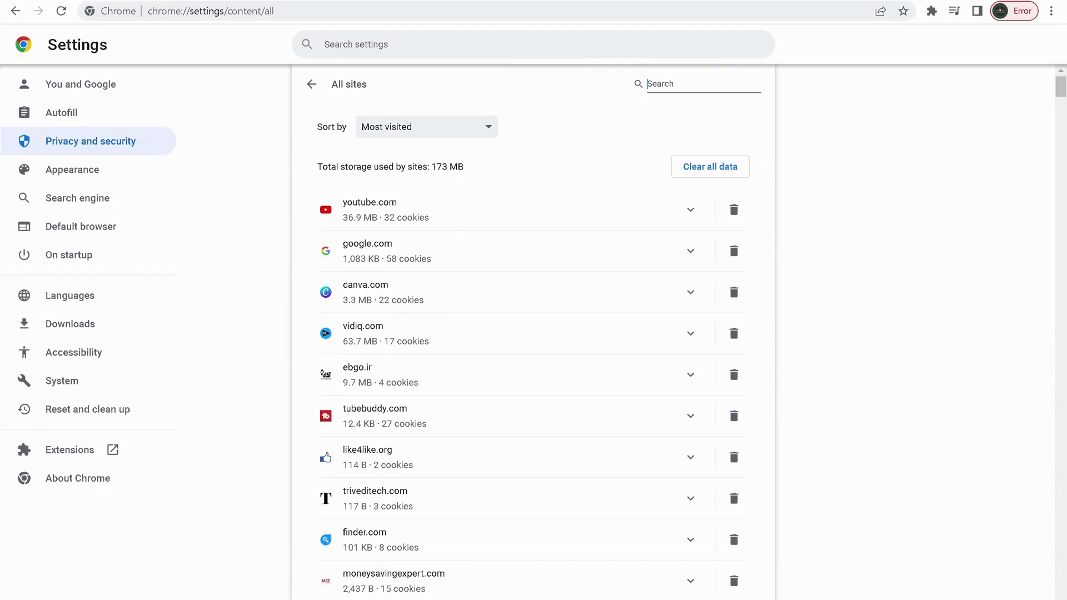
{"action": "type", "text": "roblox"}
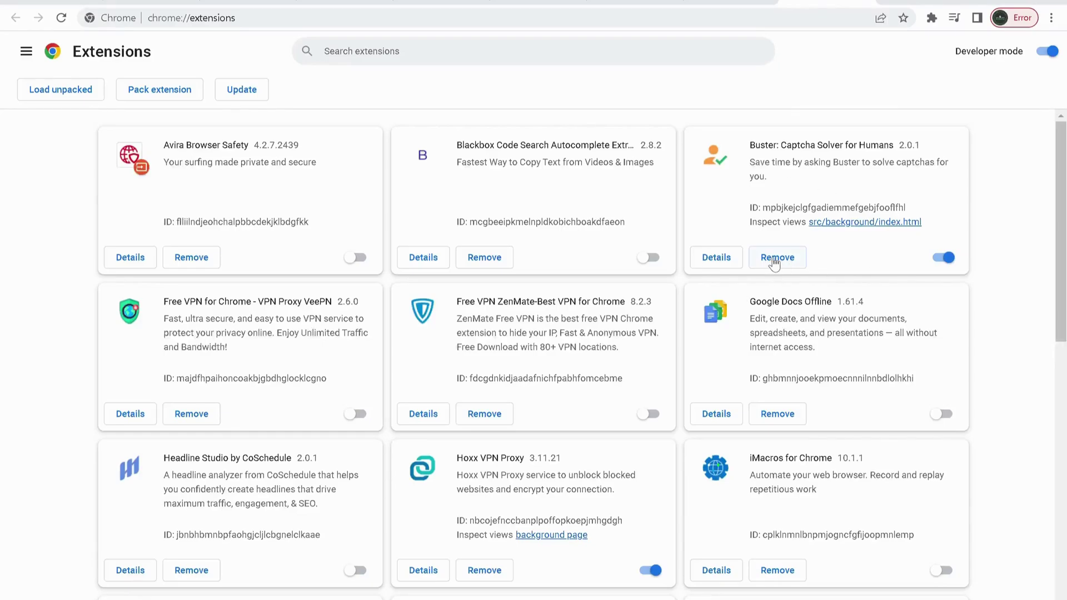
Switch off the Buster: Captcha Solver for Humans toggle on Chrome's Extensions page
{"action": "left_click", "coordinate": [943, 261]}
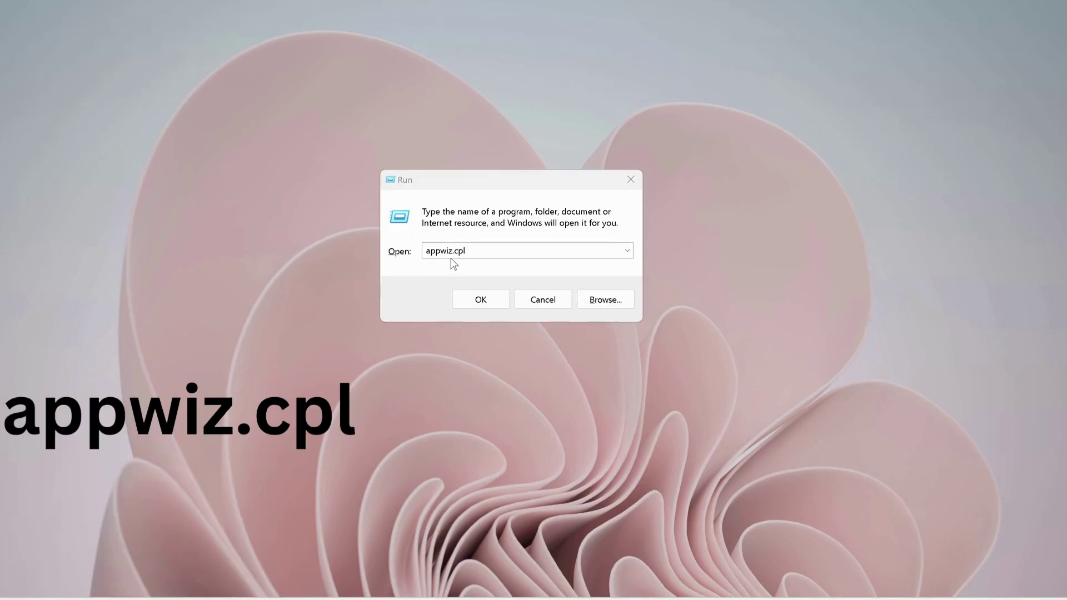
Run appwiz.cpl and select the Roblox Player entry in Programs and Features
{"action": "left_click", "coordinate": [483, 300]}
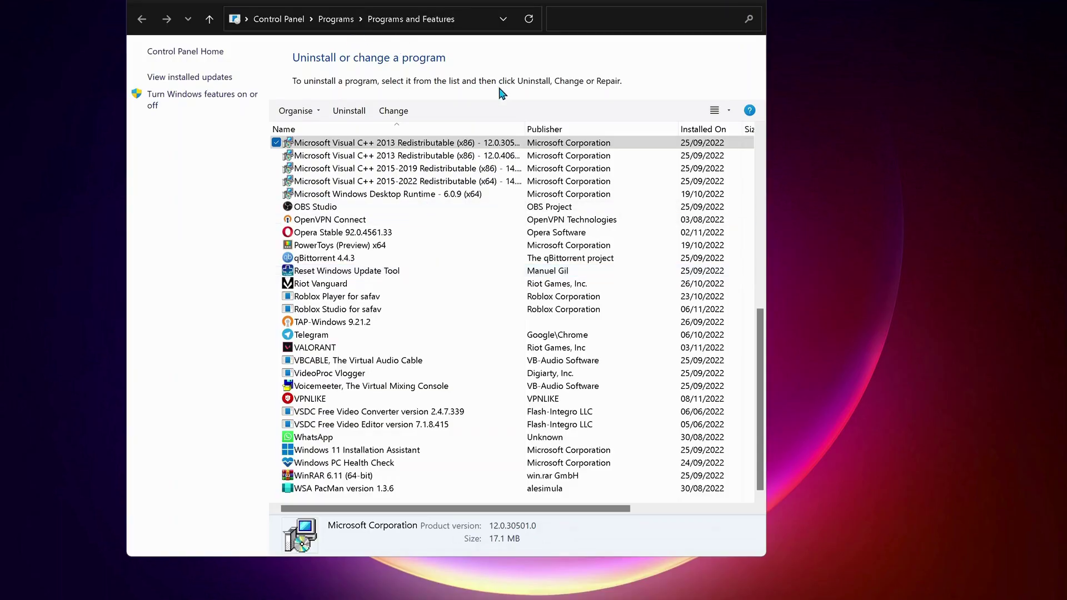
{"action": "left_click", "coordinate": [302, 300]}
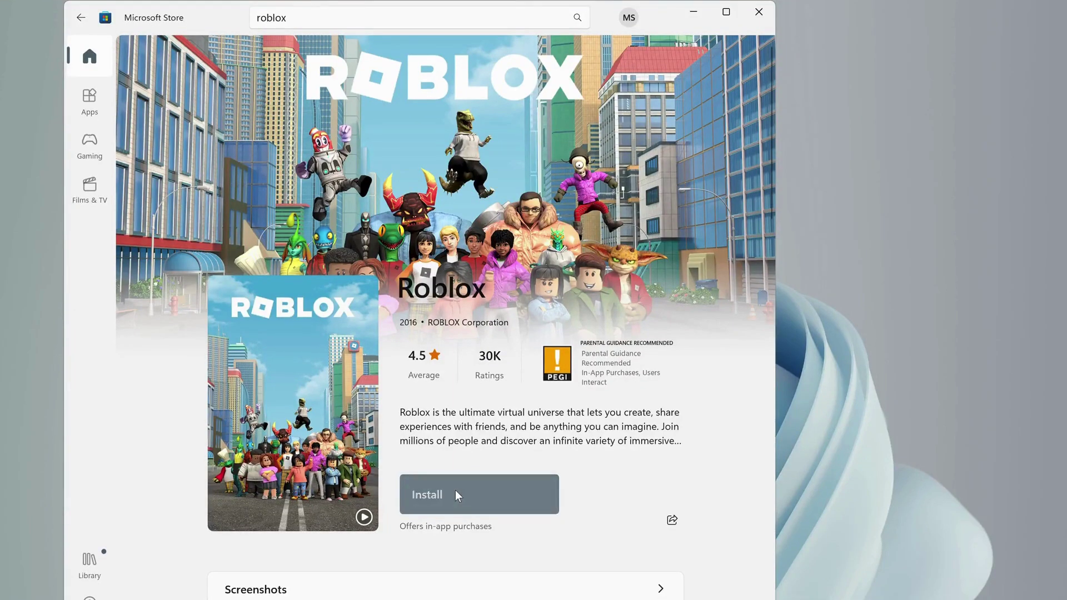
Install Roblox from its Microsoft Store page until the button shows Play
{"action": "left_click", "coordinate": [455, 502]}
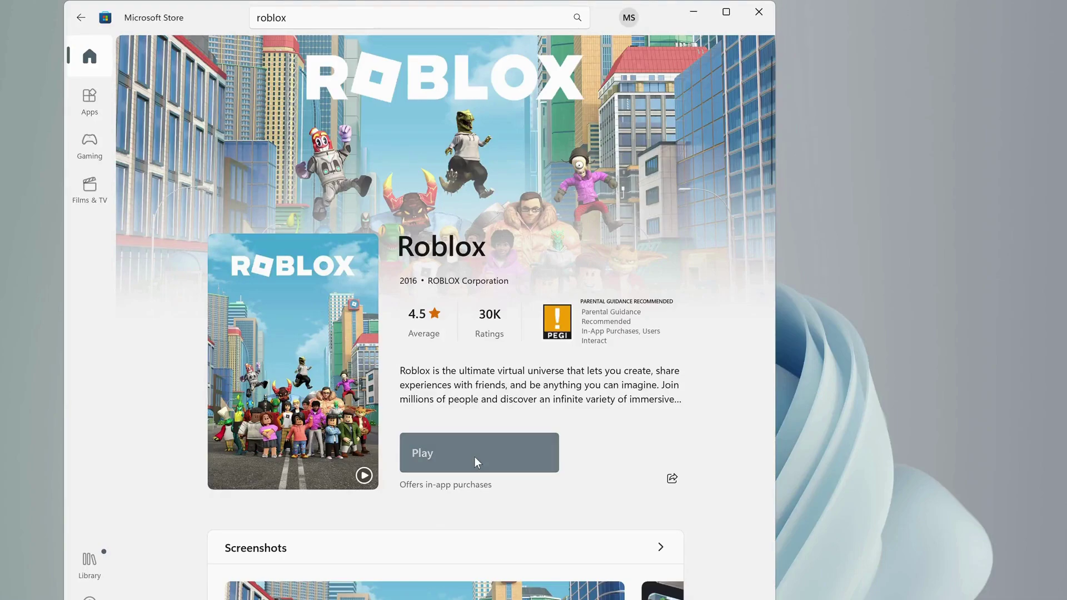
Launch Roblox from the Store's Play button, reaching its Sign Up and Log In screen
{"action": "left_click", "coordinate": [474, 456]}
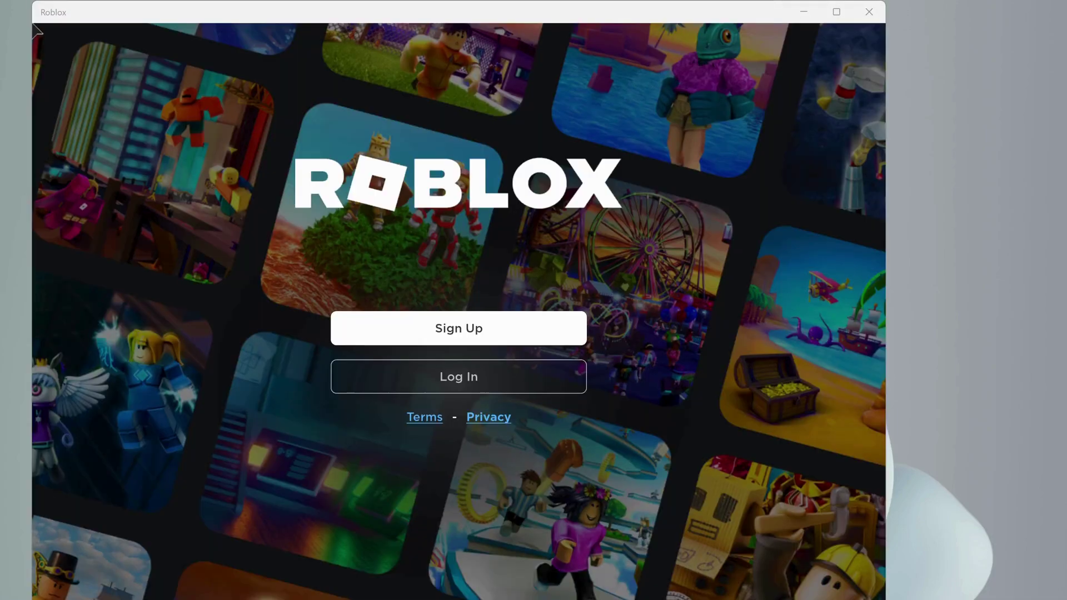